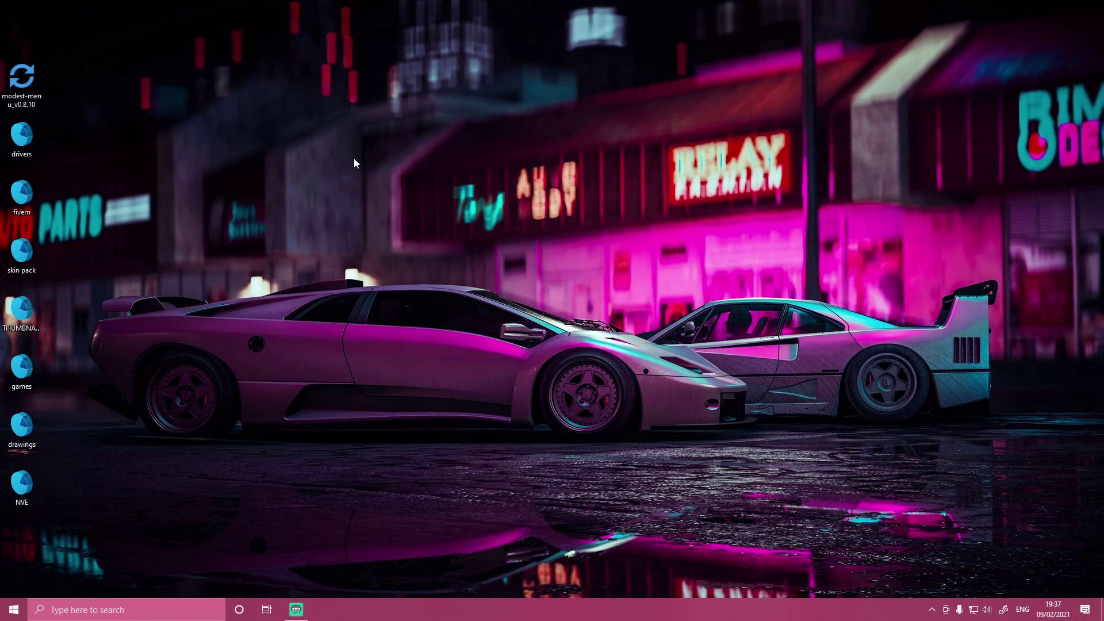
Search 'vir' and turn off real-time protection in Virus & threat protection settings
left_click(89, 611)
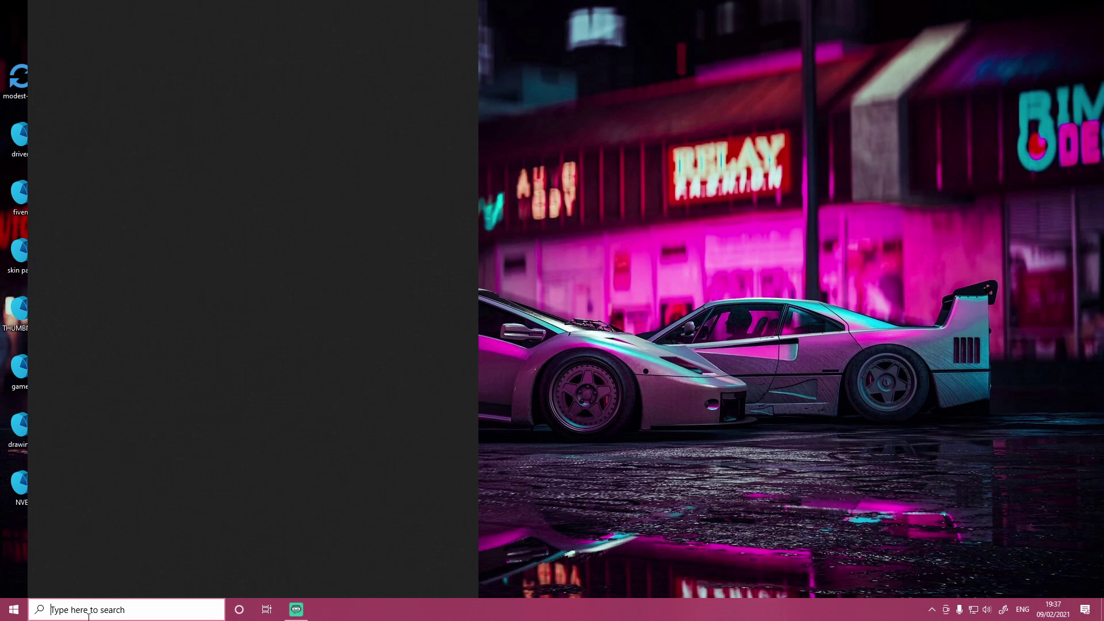
type("ver")
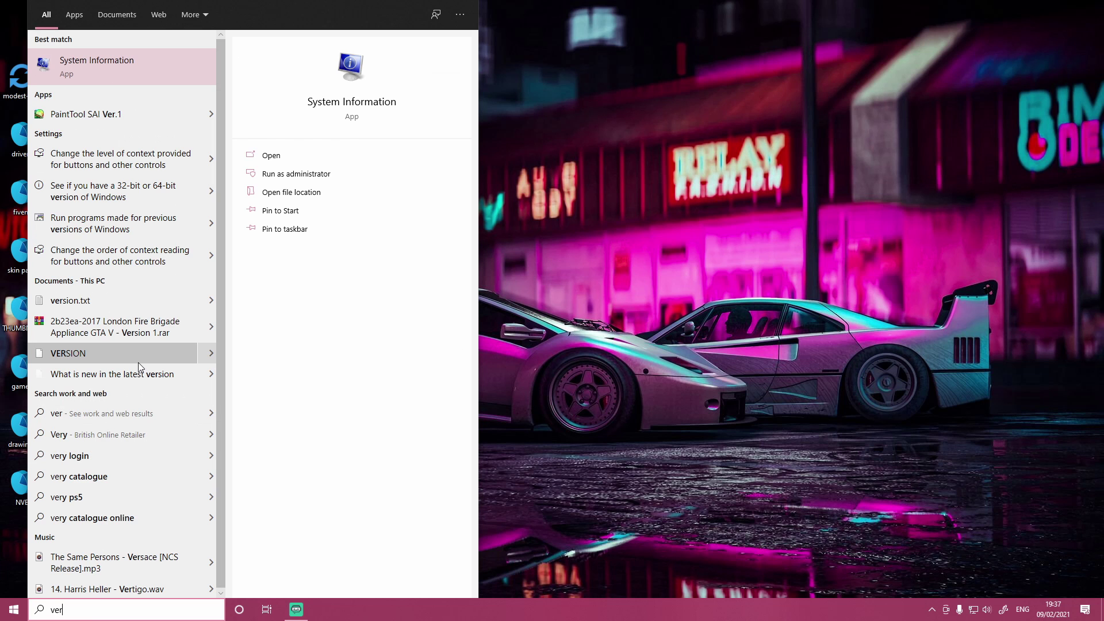
key("BackSpace")
key("BackSpace")
type("ir")
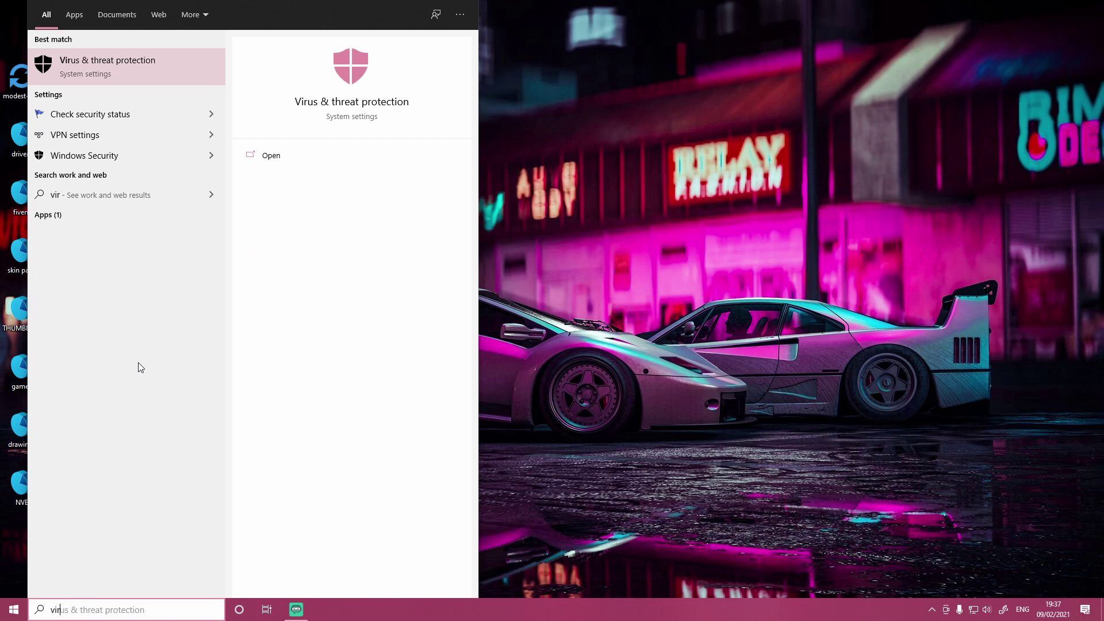
left_click(279, 153)
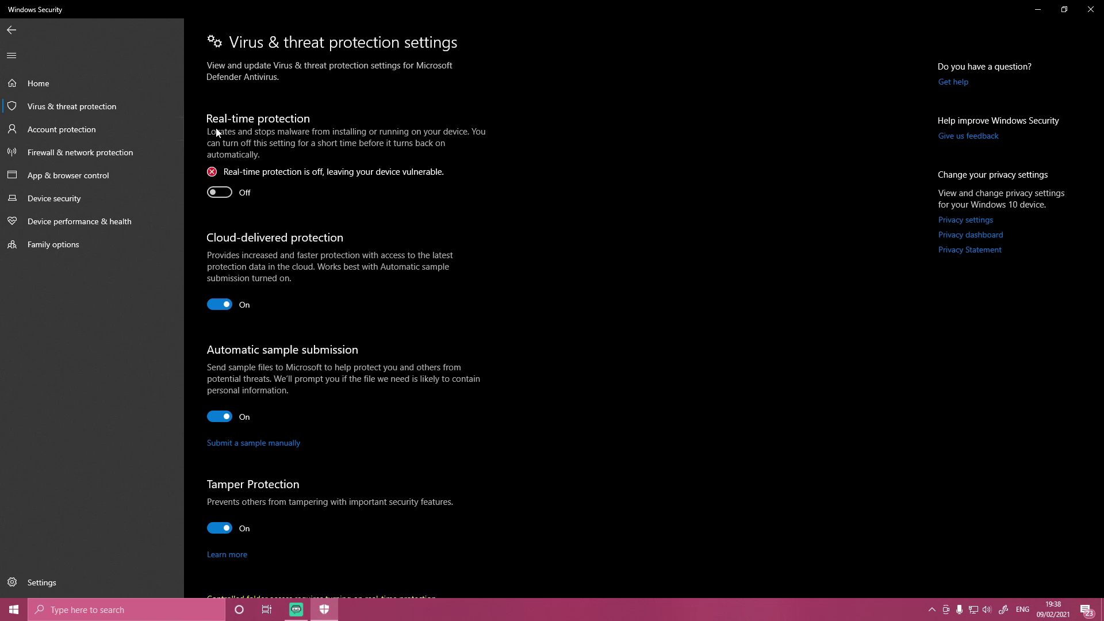
Close Windows Security and launch File Explorer from the search panel
left_click(1092, 8)
left_click(104, 610)
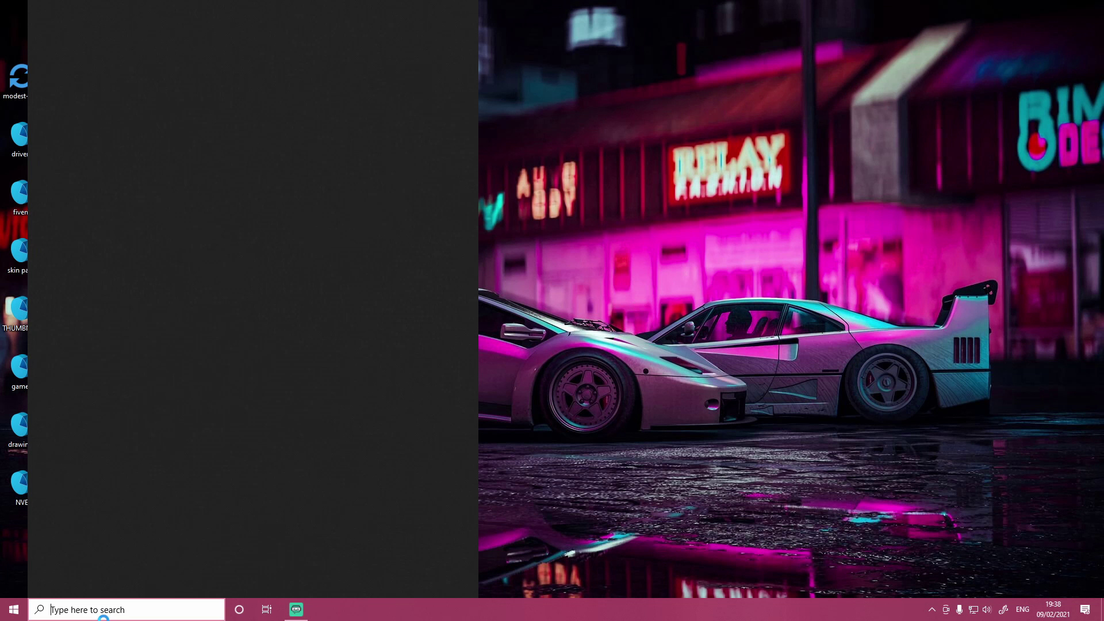
left_click(91, 101)
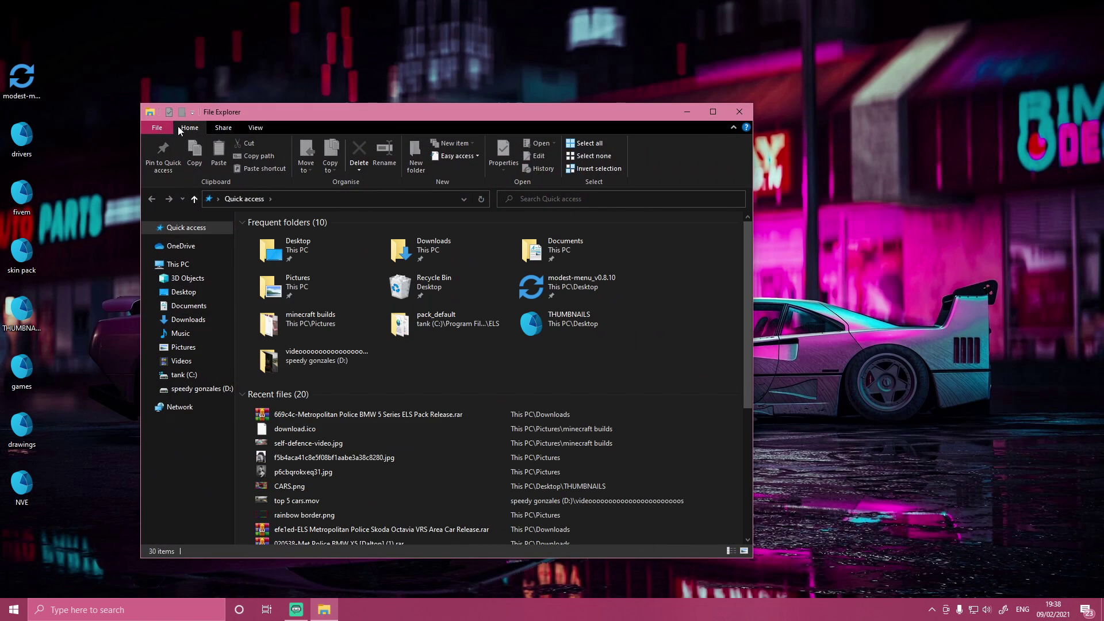
Browse to C:\Program Files (x86)\Steam\steamapps\common\Grand Theft Auto V and select RAGEPluginHook.exe
left_click(201, 389)
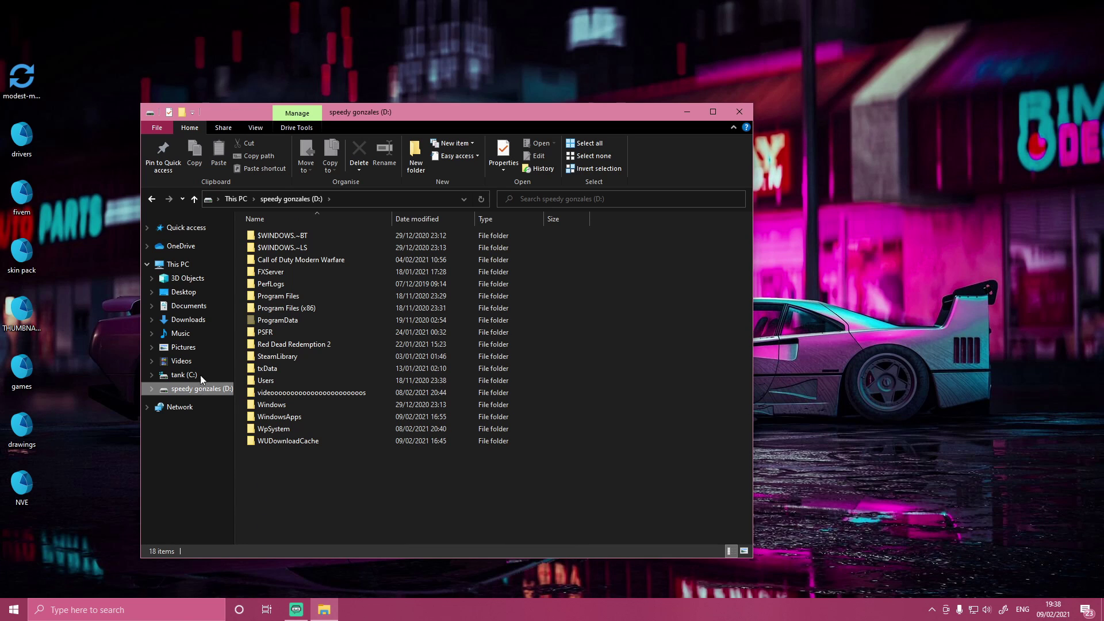
left_click(201, 375)
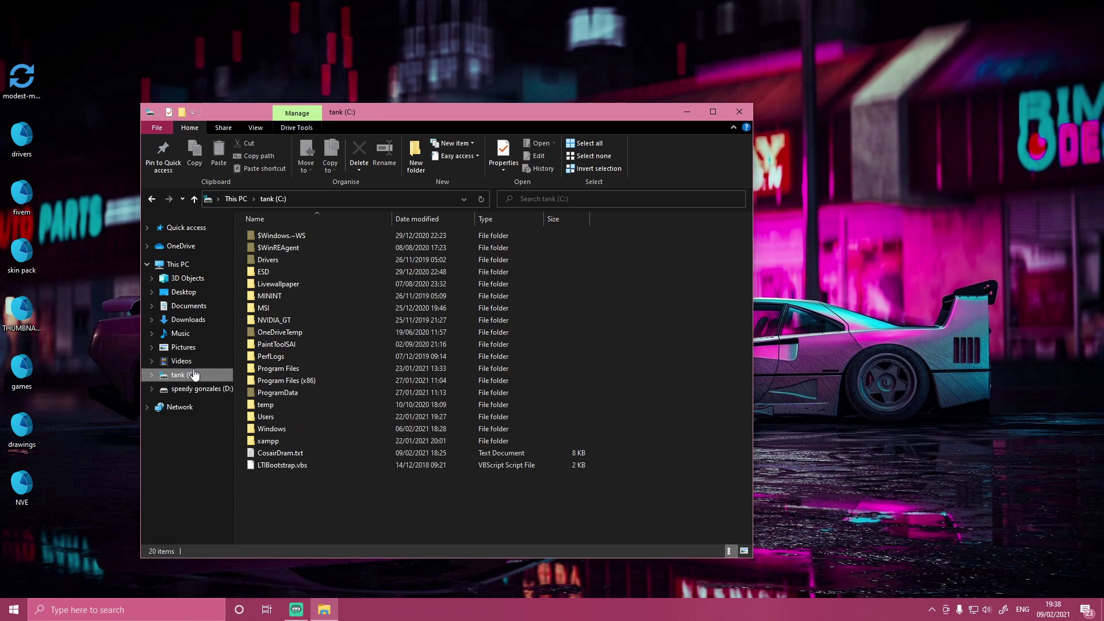
double_click(308, 383)
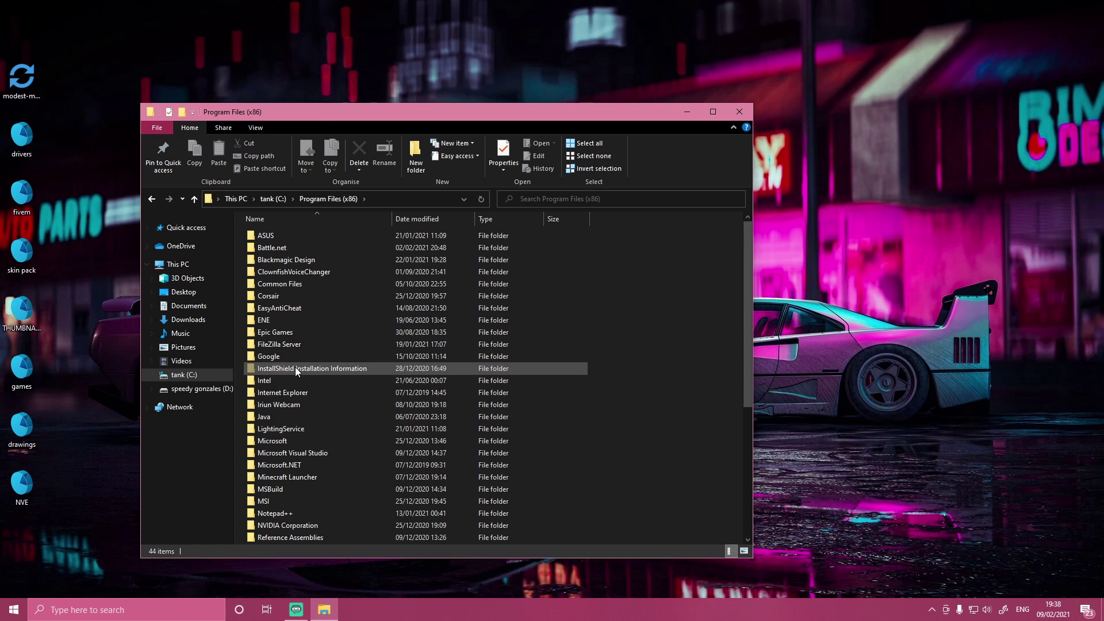
scroll(295, 367, "down", 5)
double_click(299, 468)
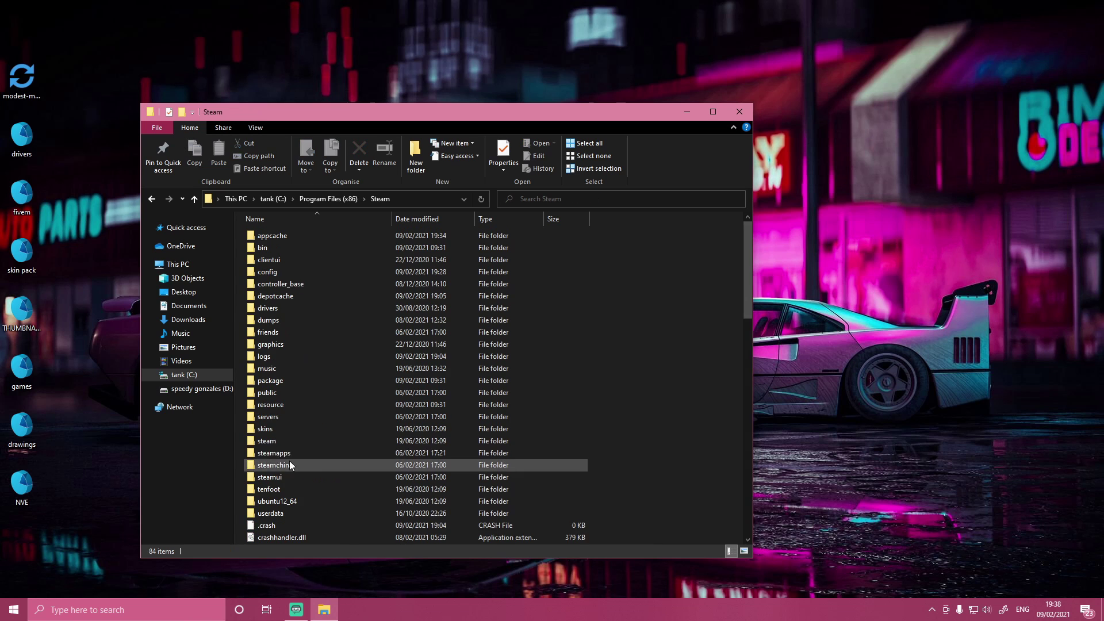
double_click(291, 454)
double_click(292, 428)
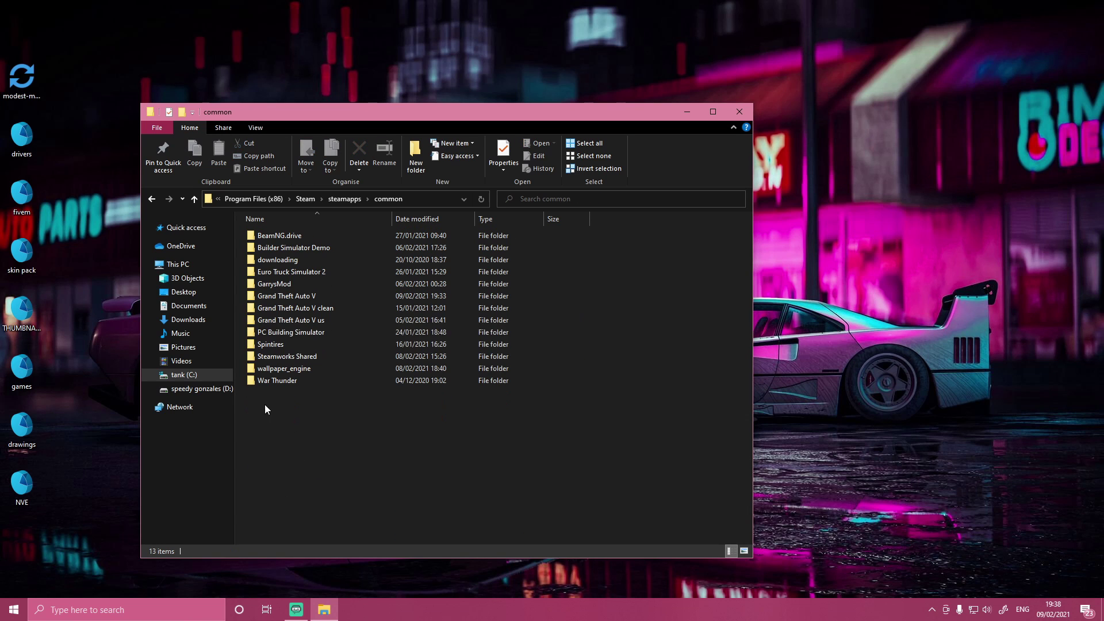
double_click(312, 298)
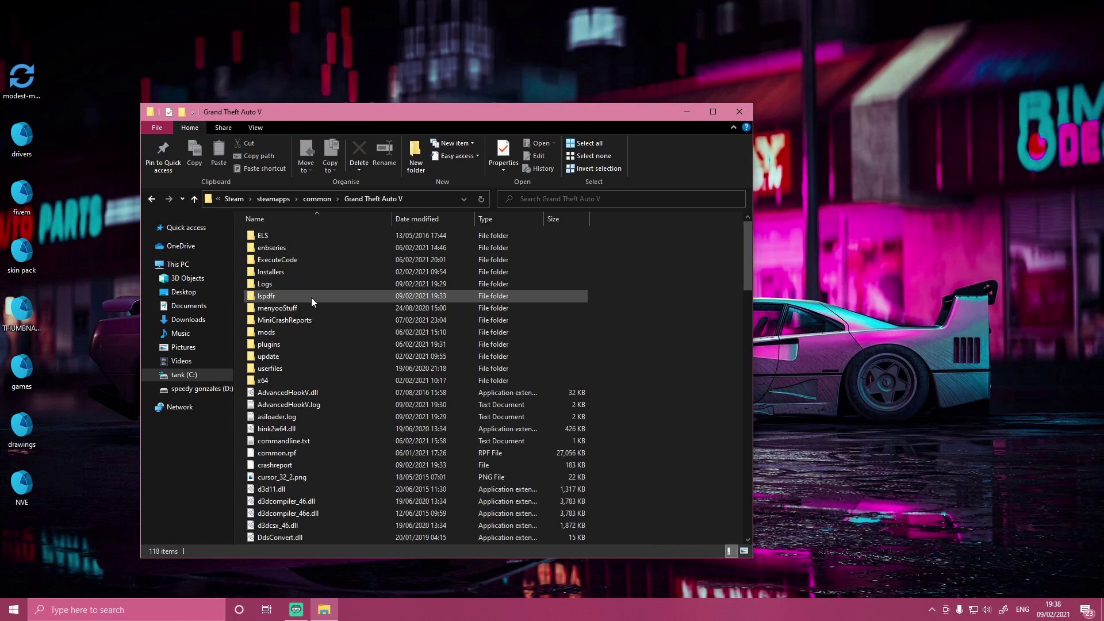
scroll(413, 376, "down", 5)
scroll(413, 378, "down", 4)
scroll(413, 377, "down", 2)
scroll(413, 378, "down", 3)
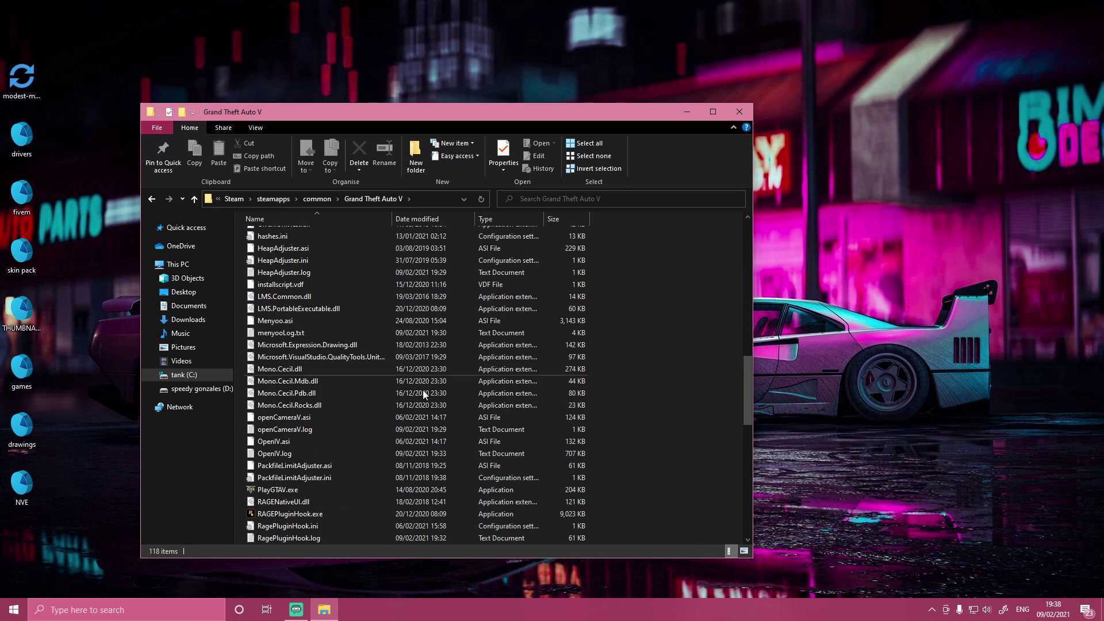
left_click(306, 515)
scroll(307, 515, "down", 3)
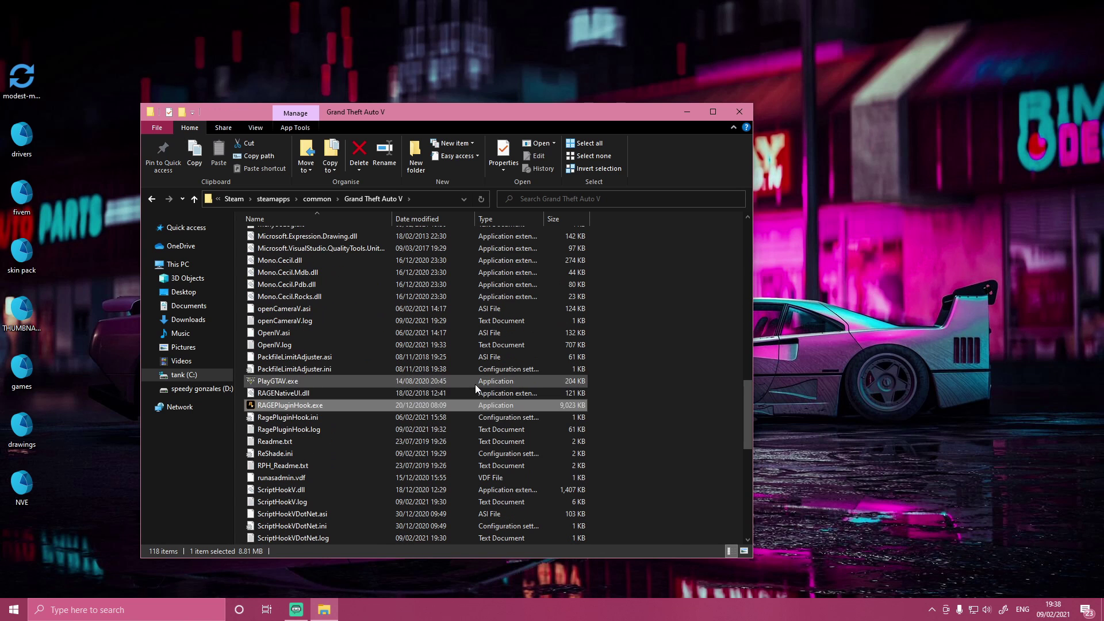
Run RAGEPluginHook.exe as administrator, read the Elevated privileges warning and click OK
right_click(332, 404)
left_click(202, 138)
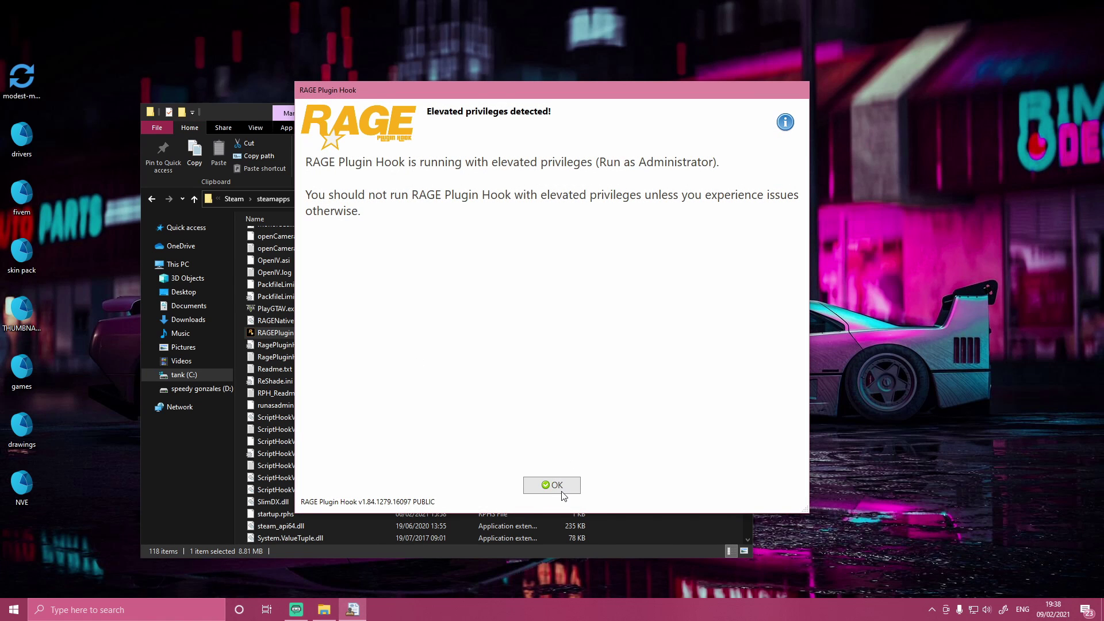
left_click_drag(306, 195, 723, 247)
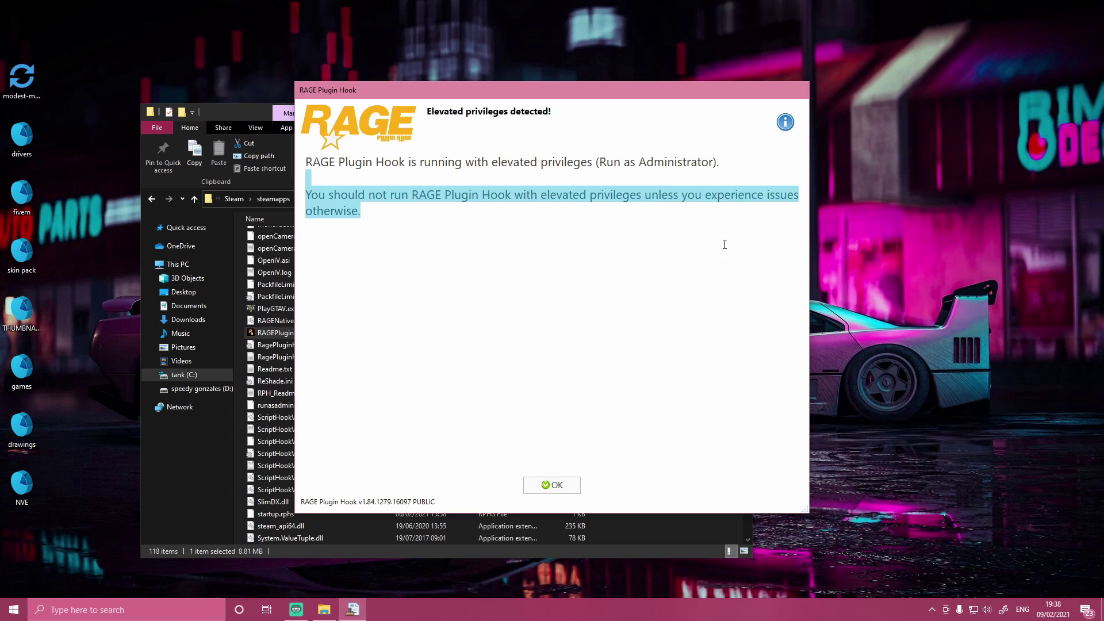
left_click(722, 249)
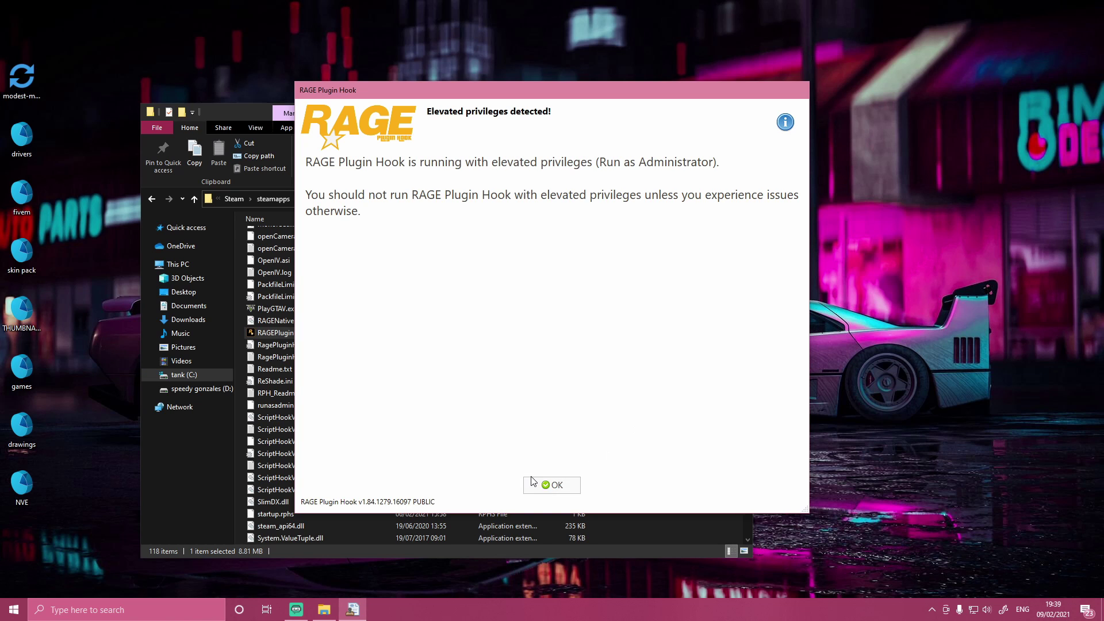
left_click(552, 484)
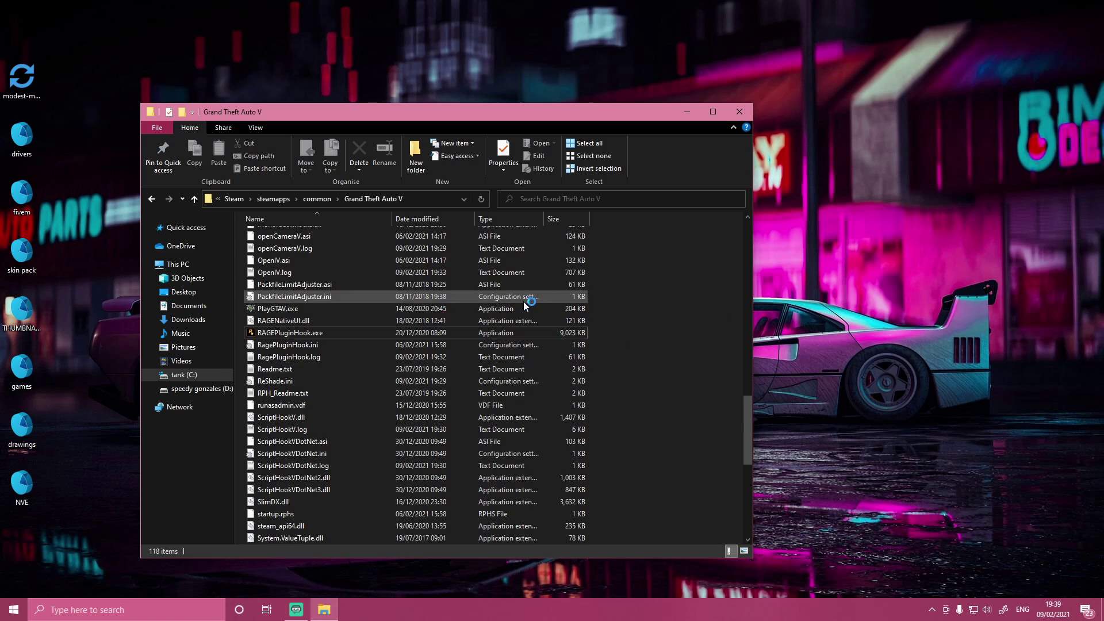
scroll(432, 396, "up", 6)
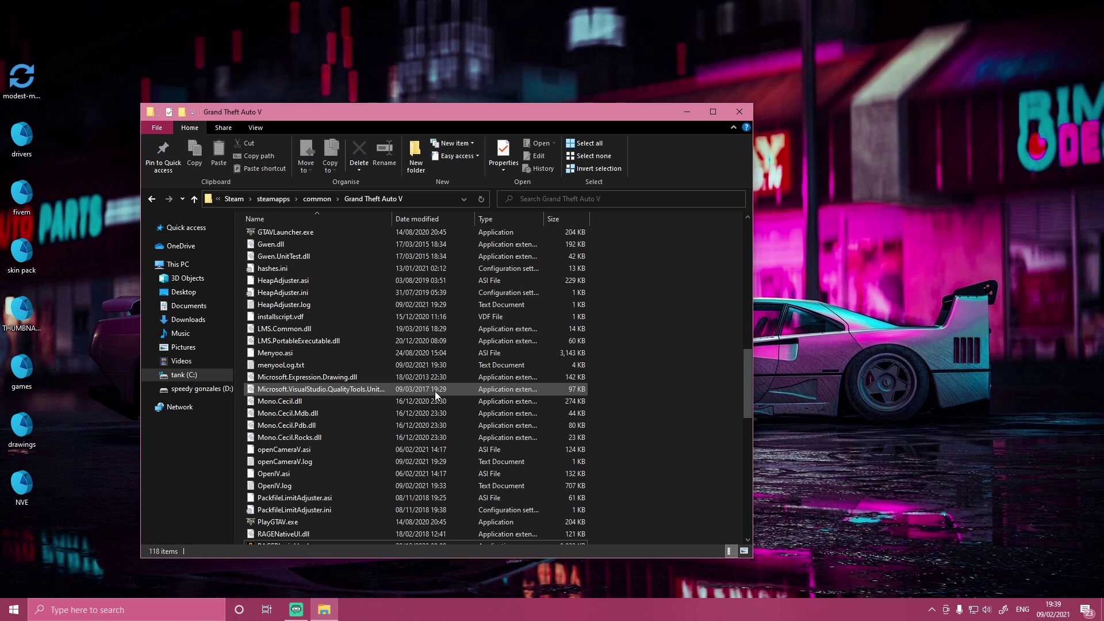
scroll(435, 390, "up", 5)
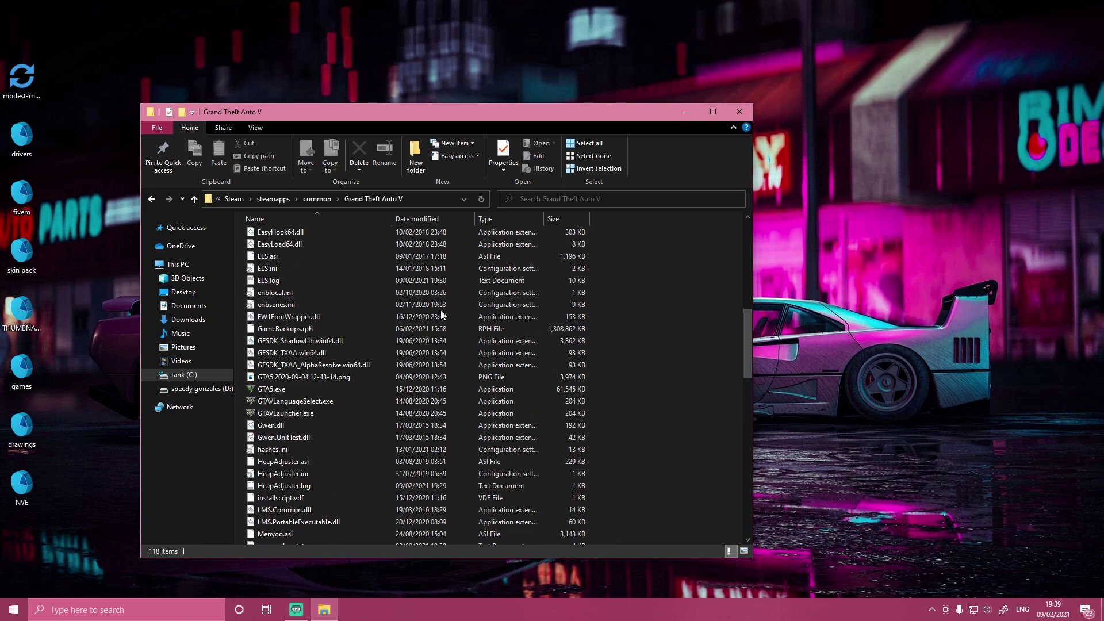
scroll(457, 319, "up", 5)
scroll(478, 329, "up", 5)
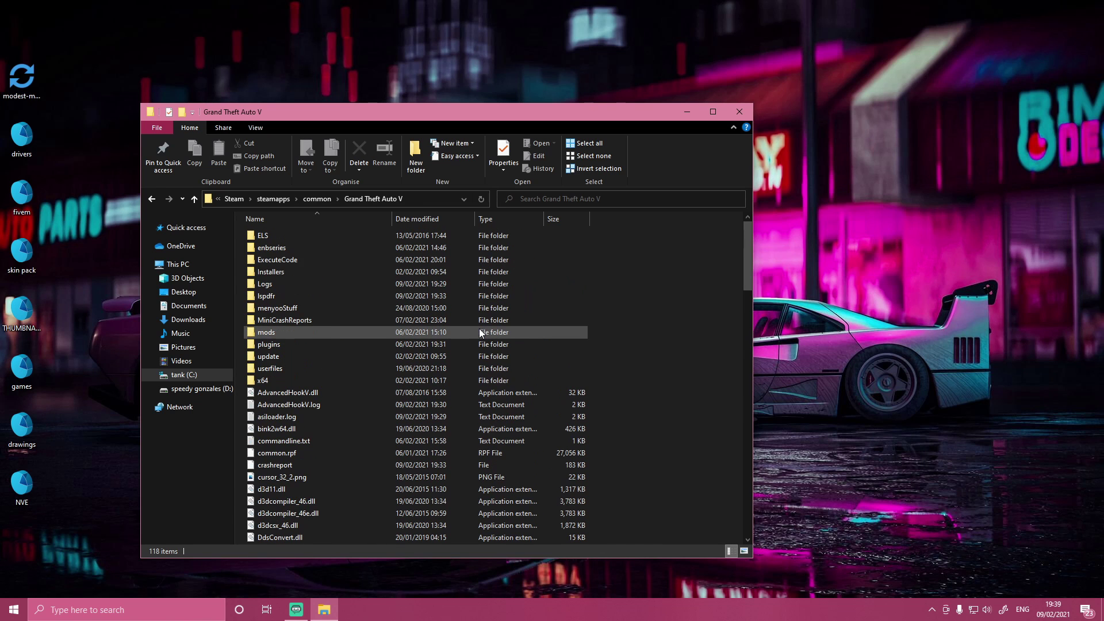